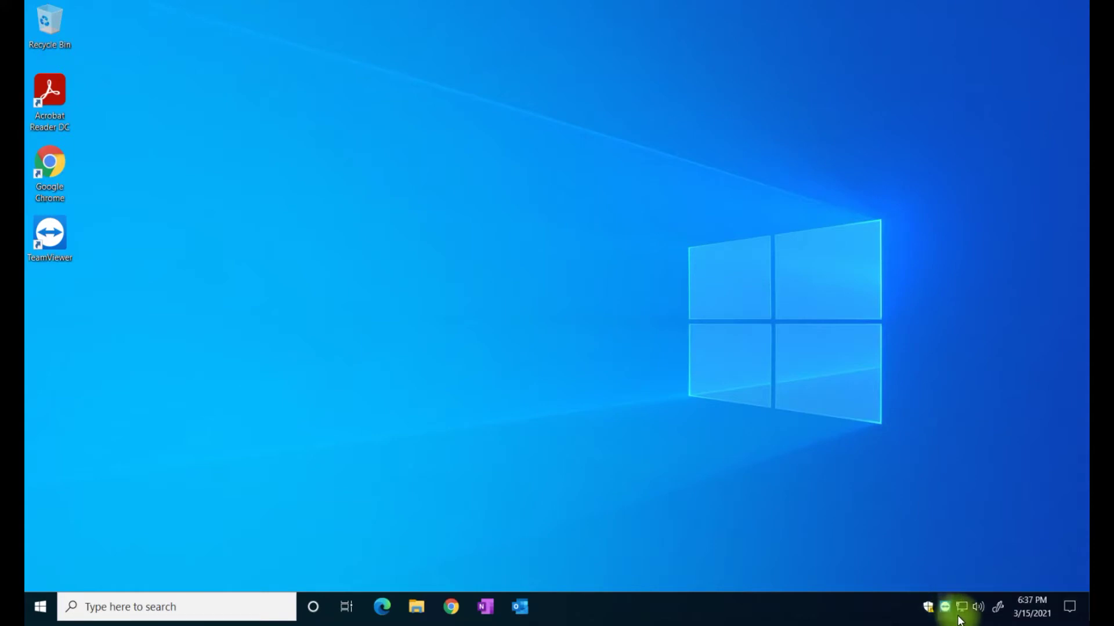
- Turn on potentially unwanted app blocking in Windows Security, then close Windows Security
click(927, 611)
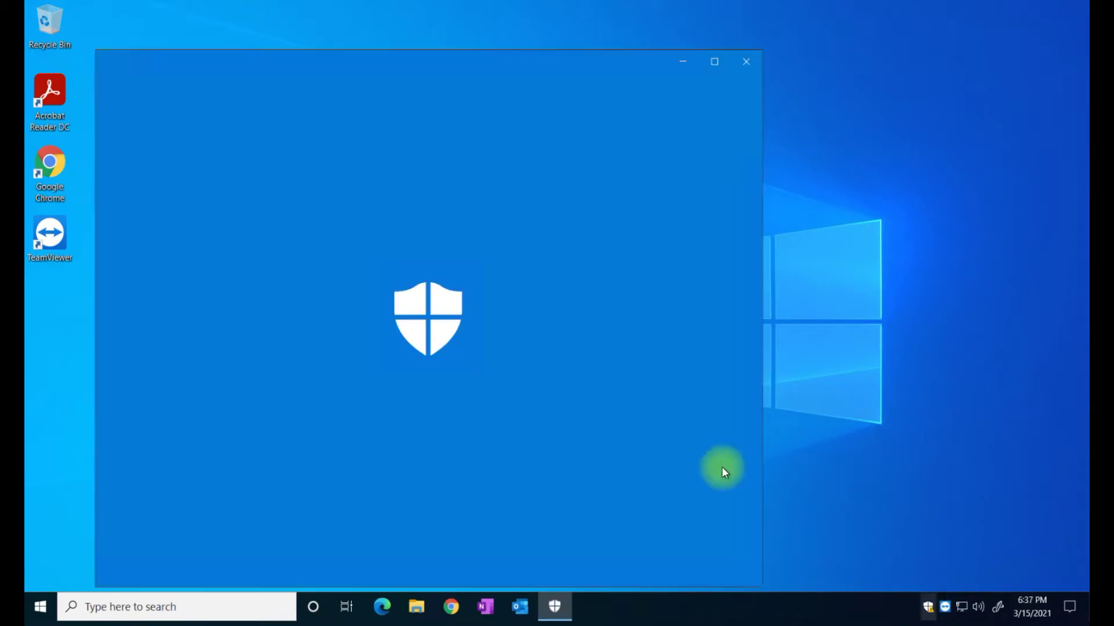
scroll(197, 280, down, 4)
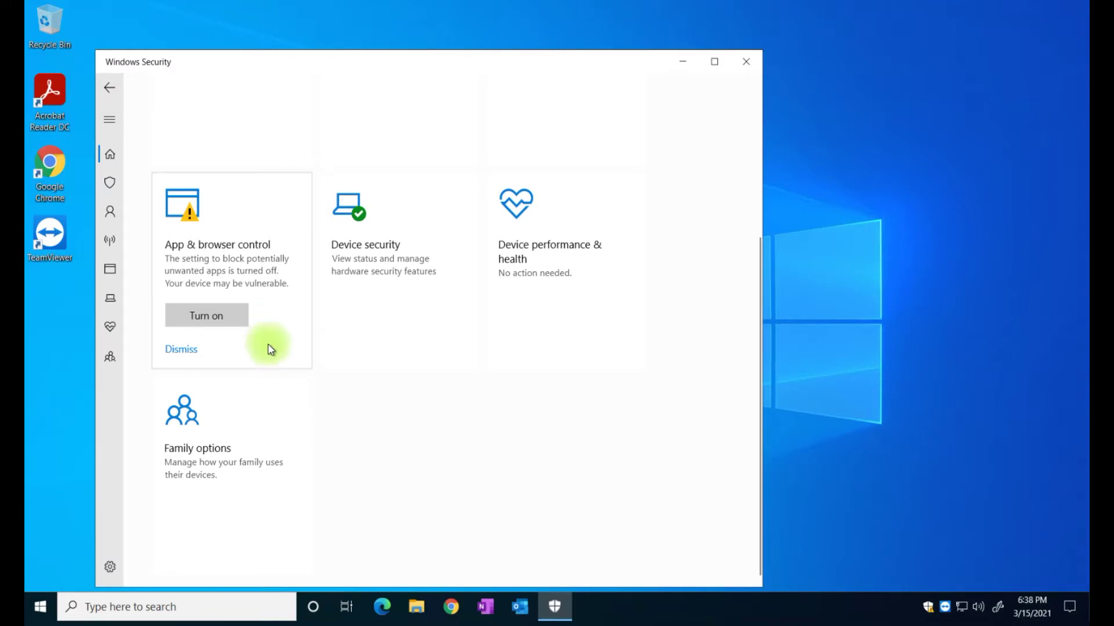
click(219, 322)
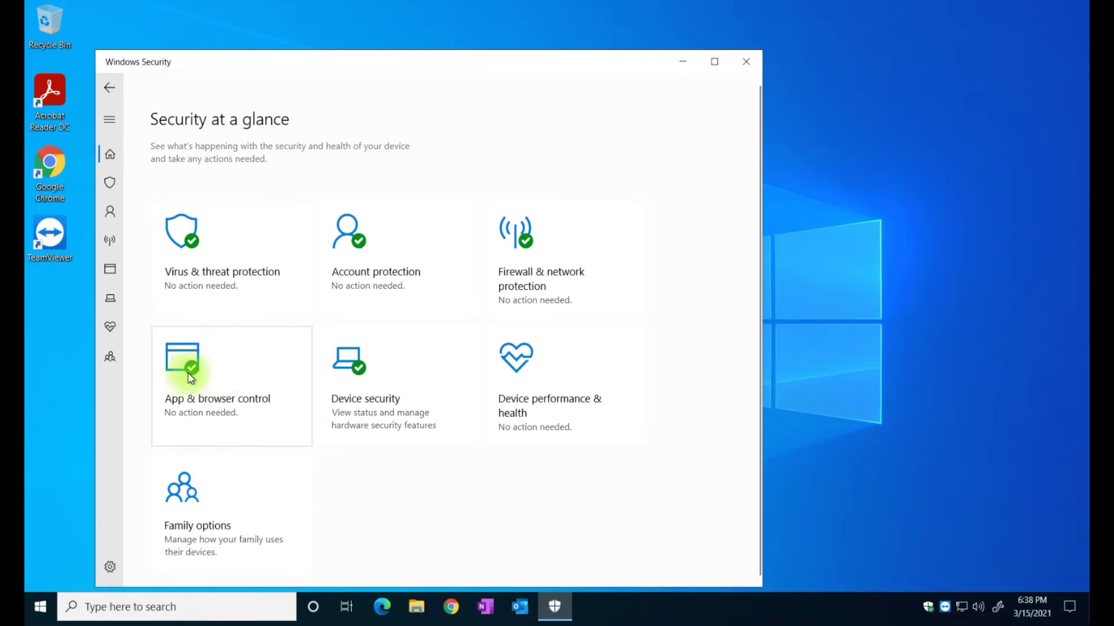
click(746, 61)
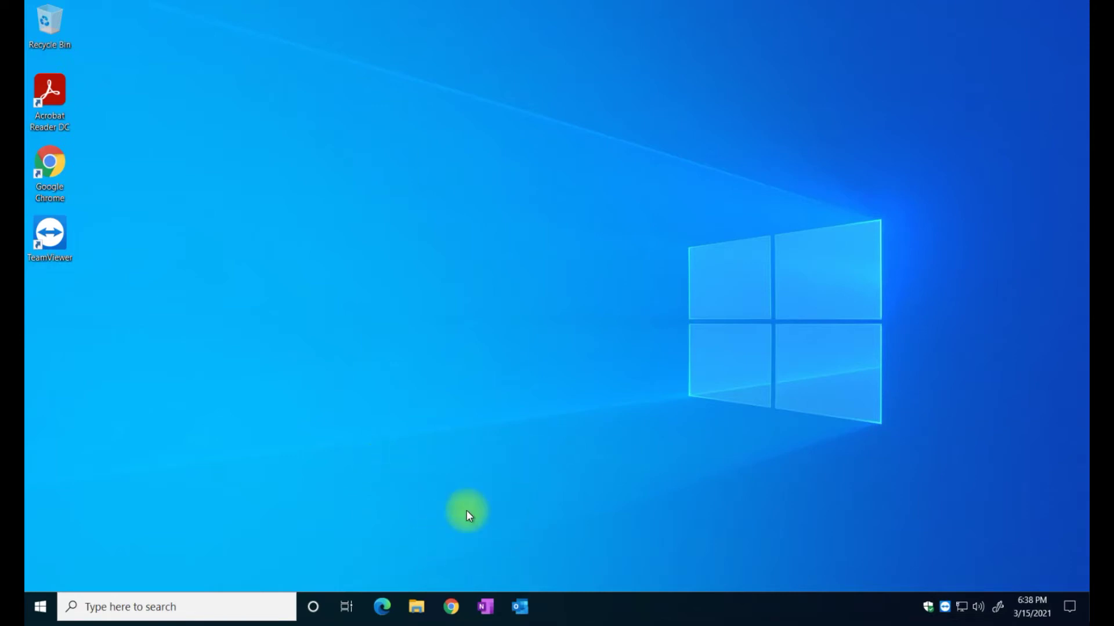
- Open File Explorer on This PC with only the drives shown
click(417, 606)
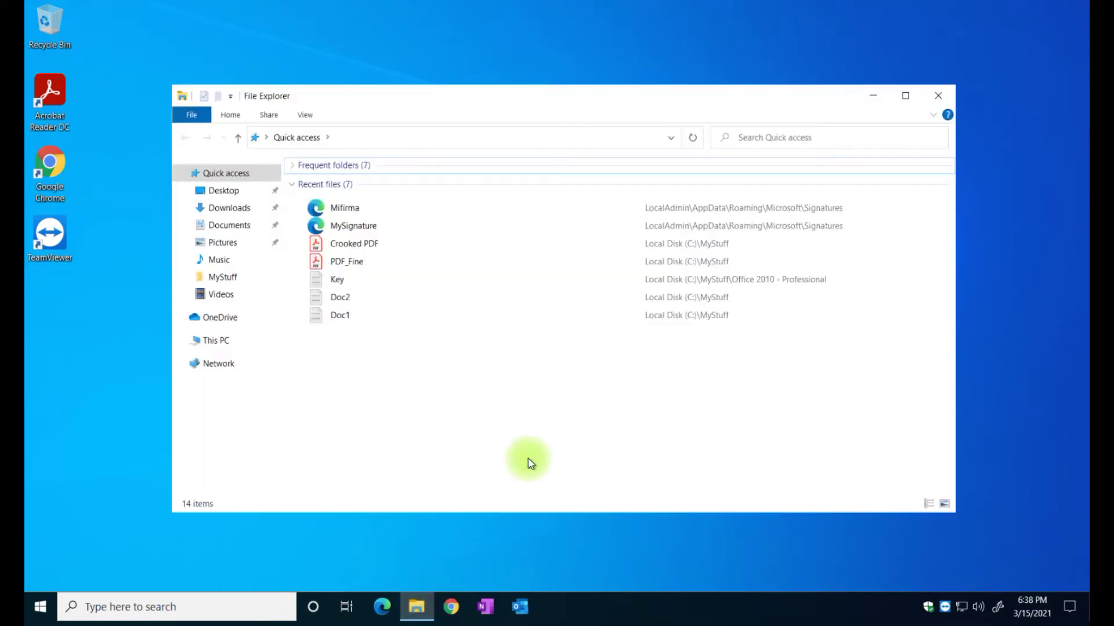
click(225, 346)
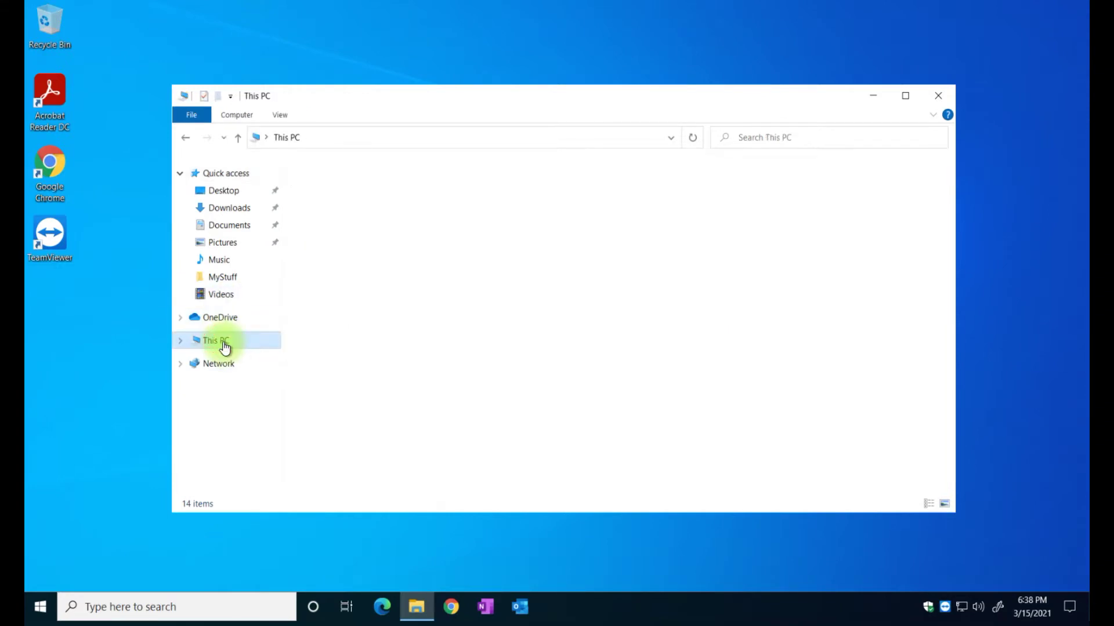
click(295, 168)
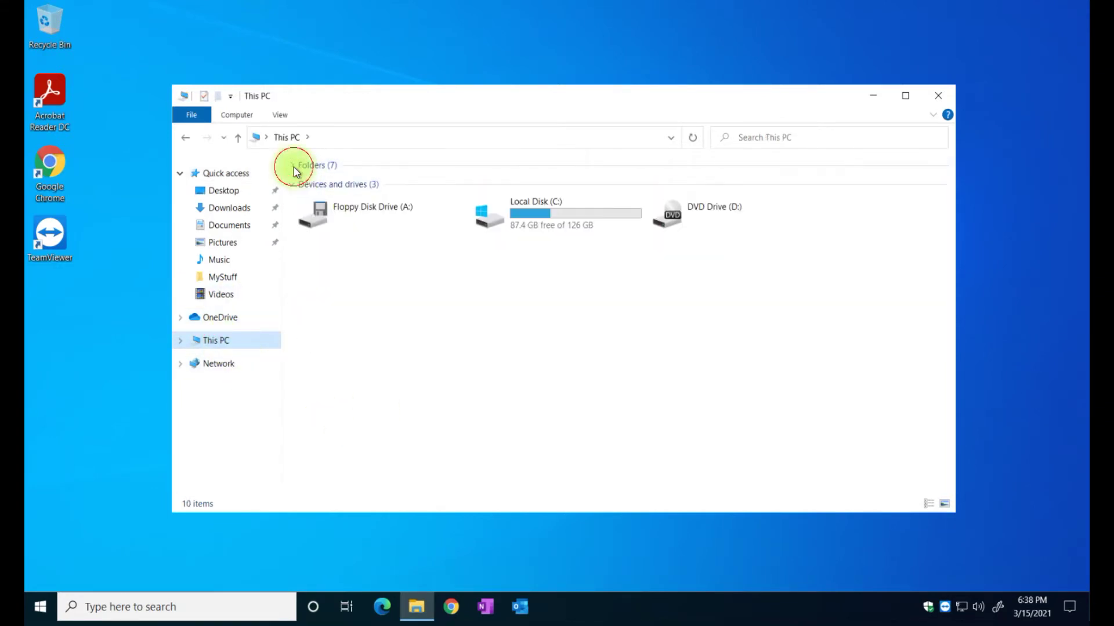
- Confirm Local Disk (C:) Properties lists no previous versions yet
right_click(534, 219)
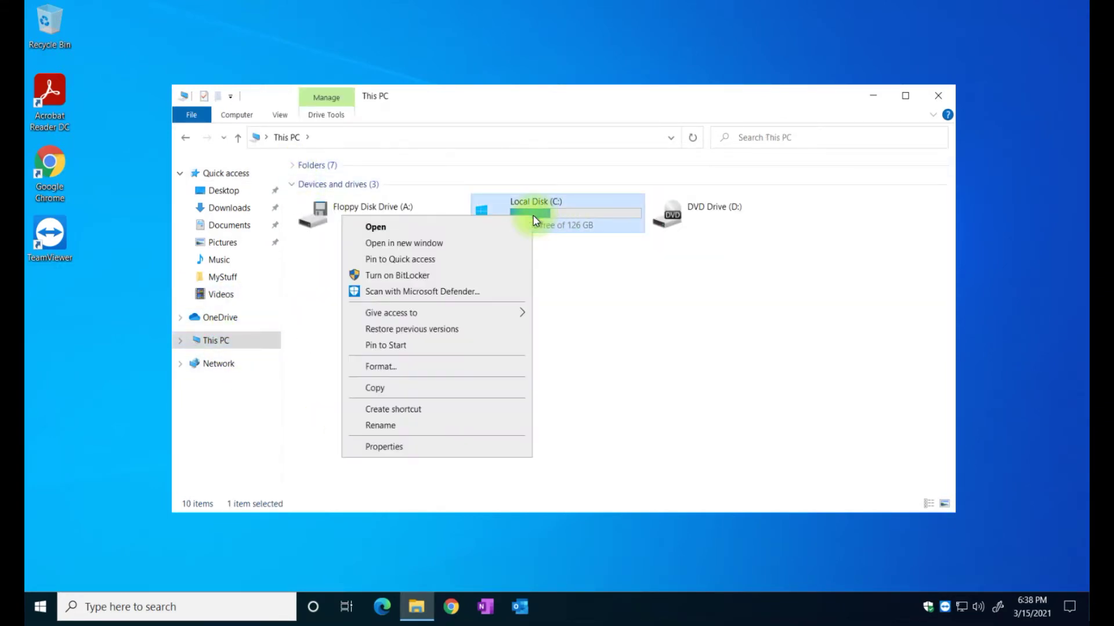
click(384, 446)
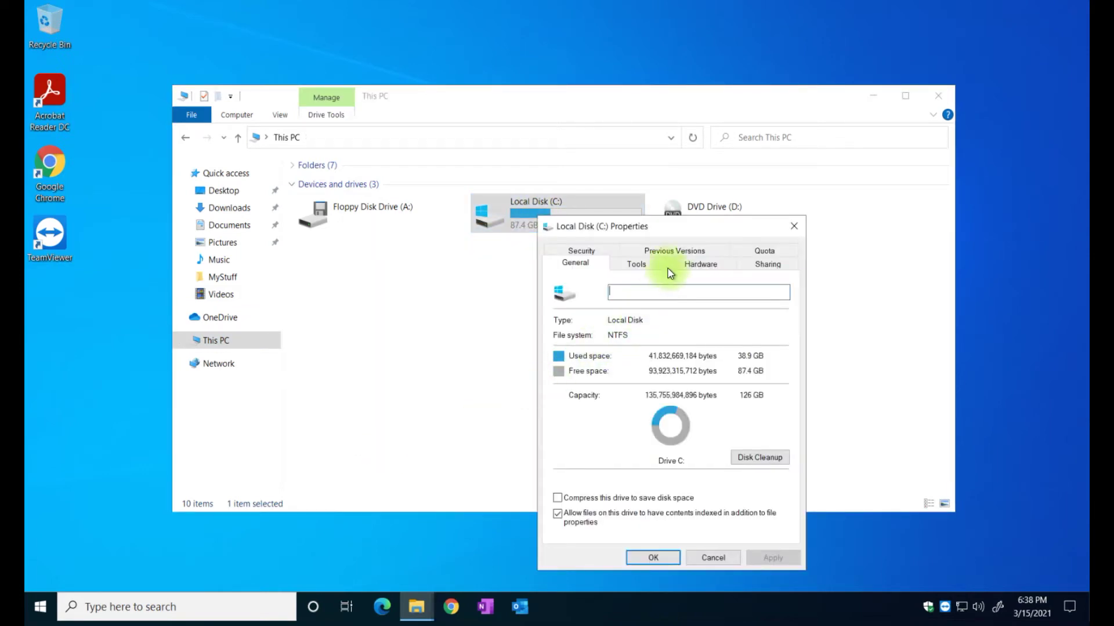
click(673, 251)
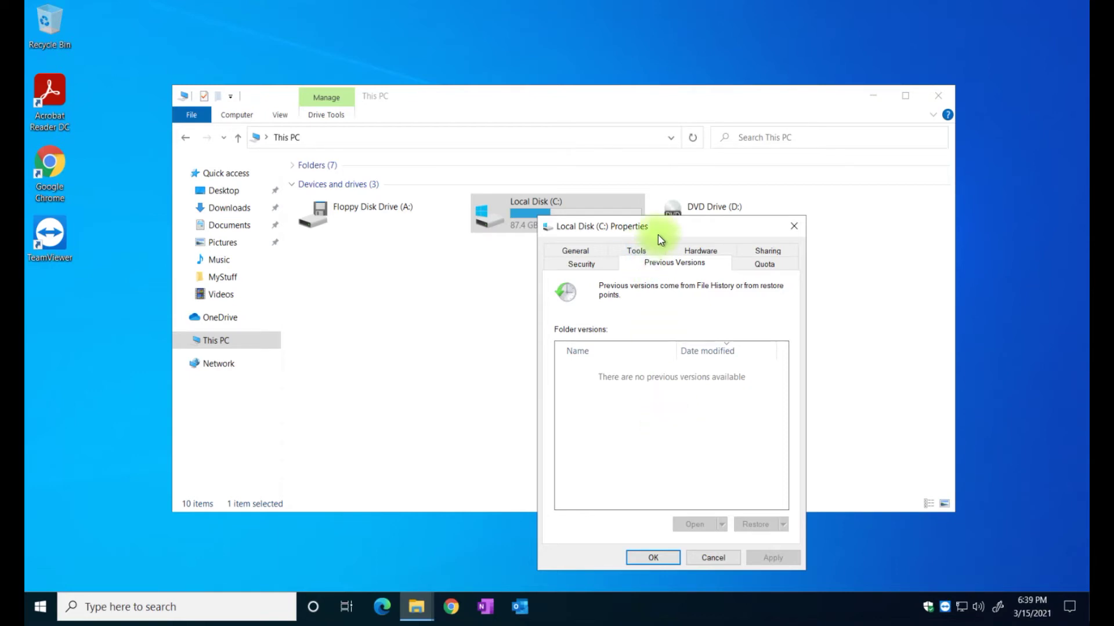
drag(661, 227, 558, 180)
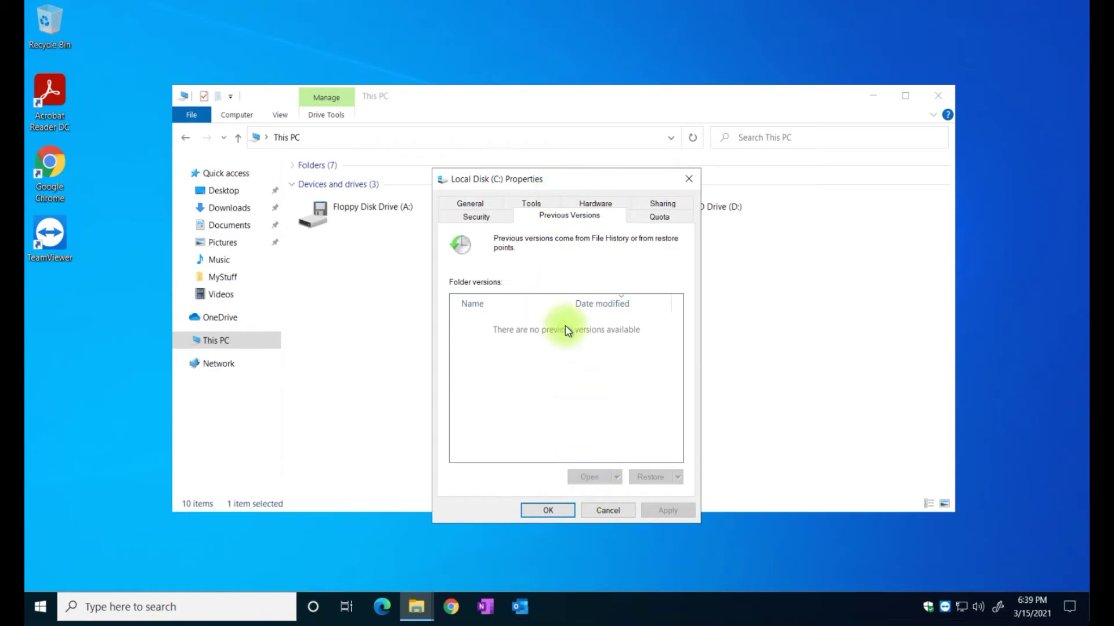
click(559, 517)
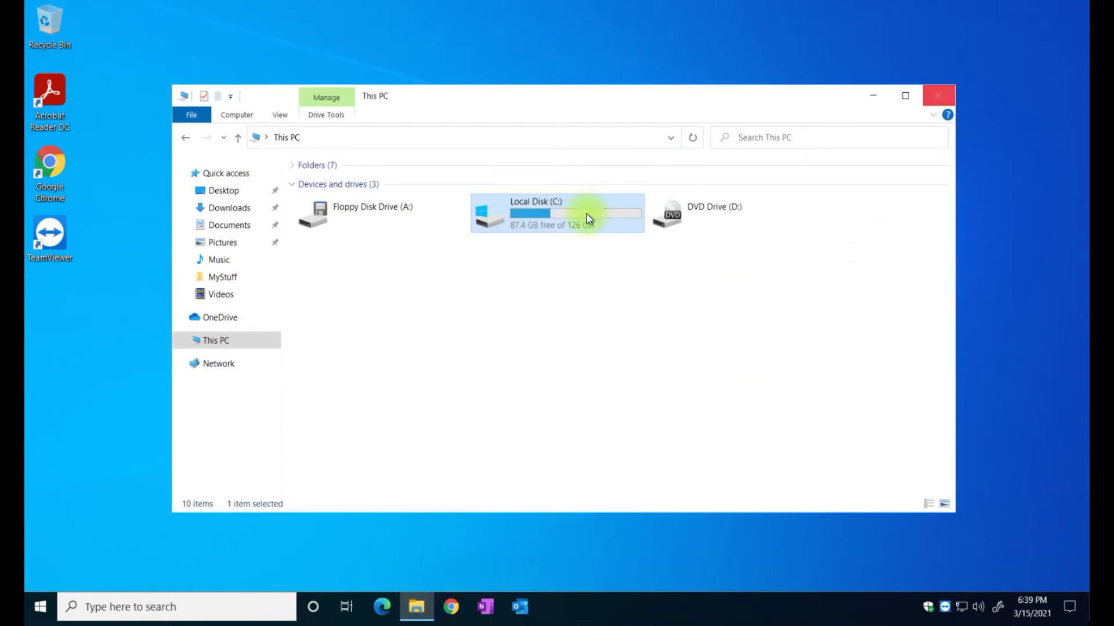
right_click(220, 340)
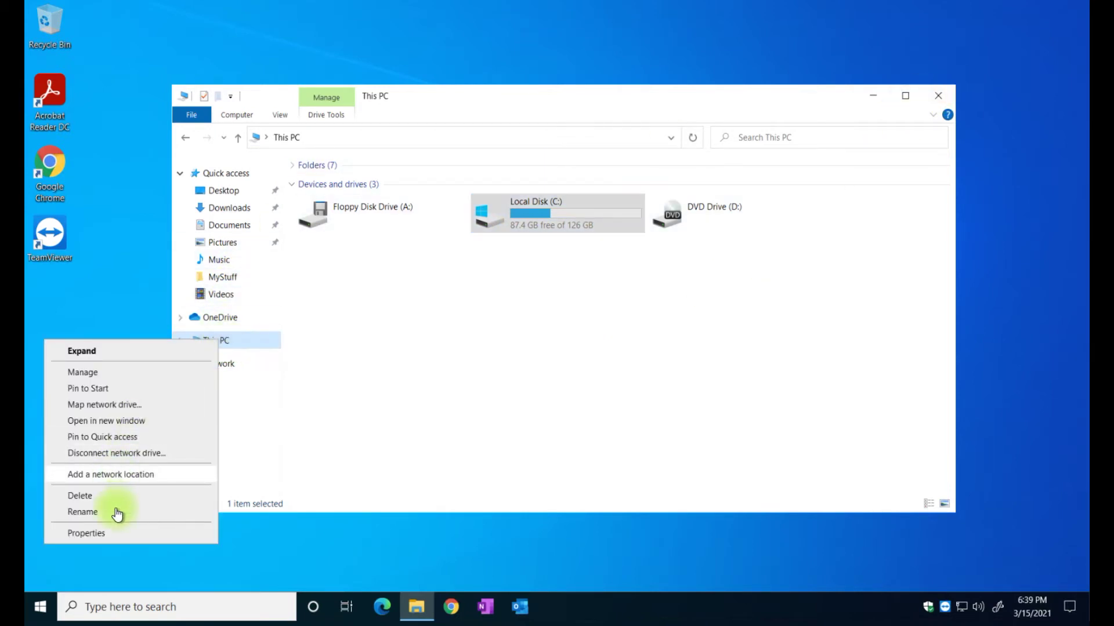
- Show This PC's About page and highlight the Windows version 20H2
click(104, 532)
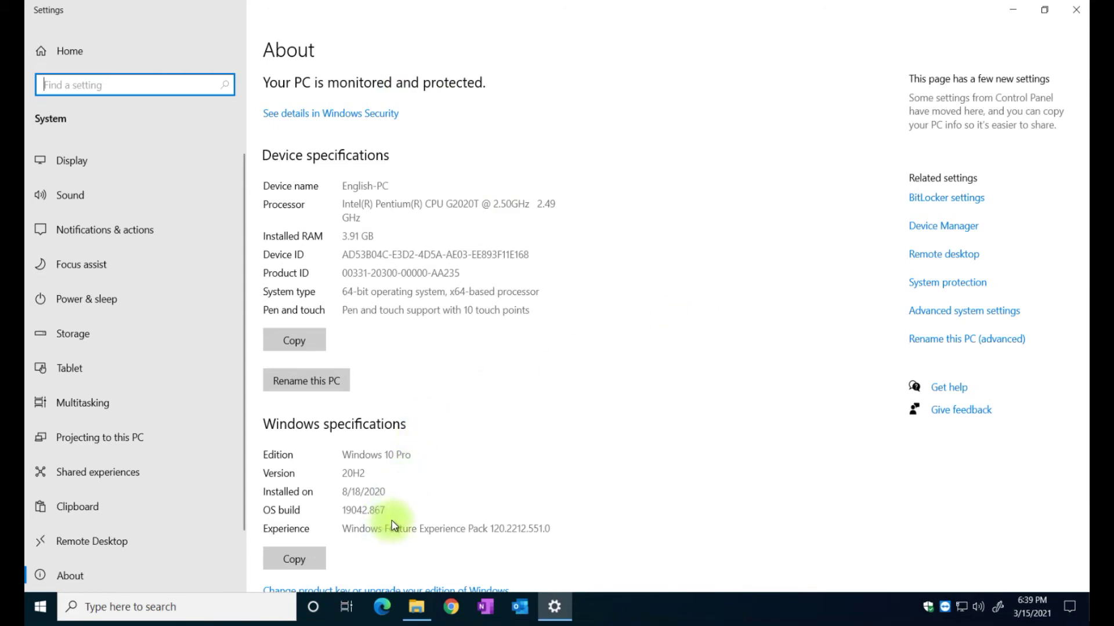
drag(367, 473, 270, 473)
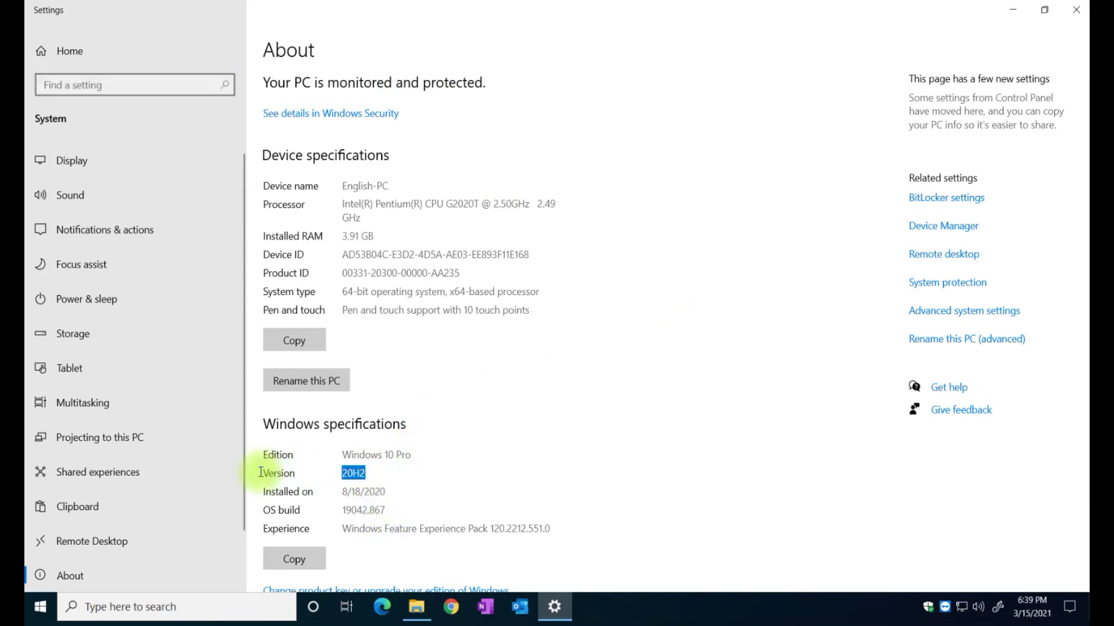
click(541, 455)
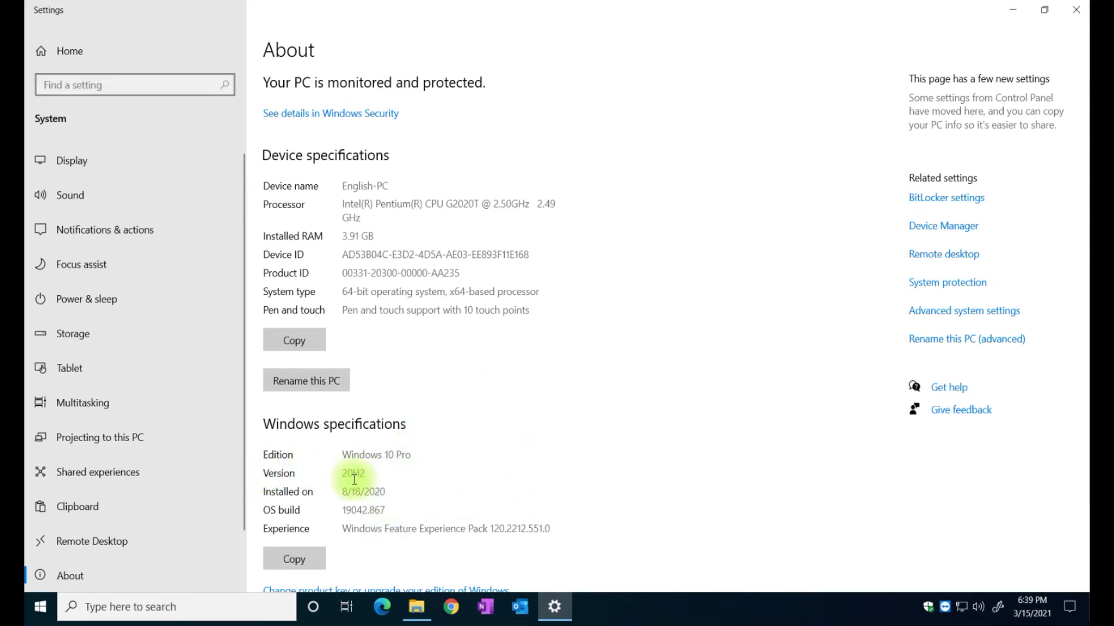
drag(371, 474, 336, 473)
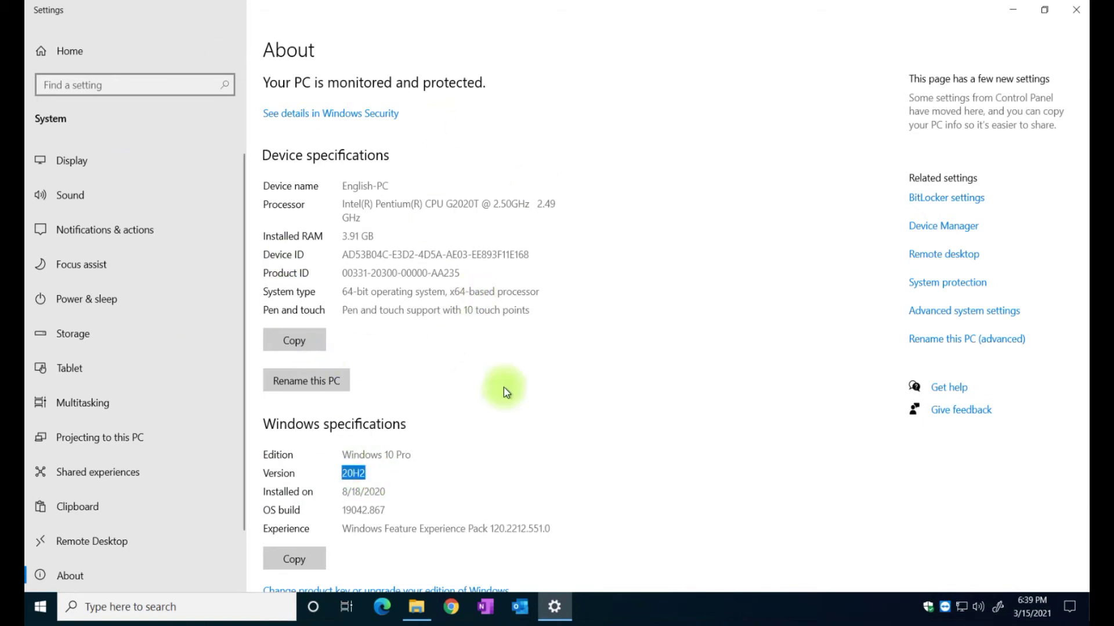
click(942, 318)
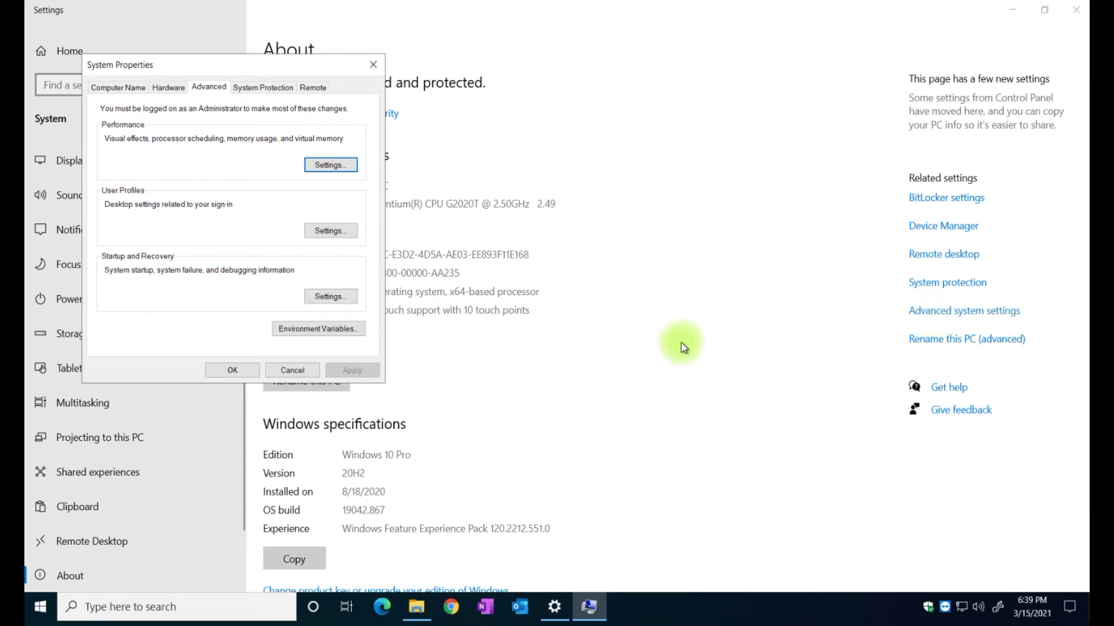
- Open the System Protection settings for Local Disk (C:), currently disabled at 13% max usage
drag(252, 68, 525, 87)
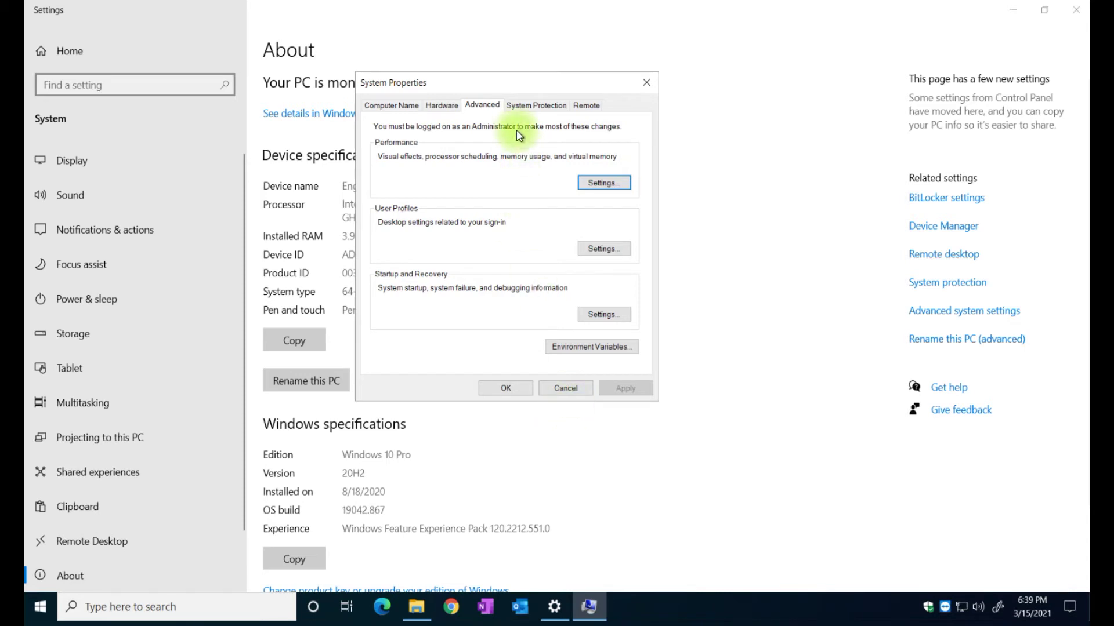
drag(525, 91, 490, 62)
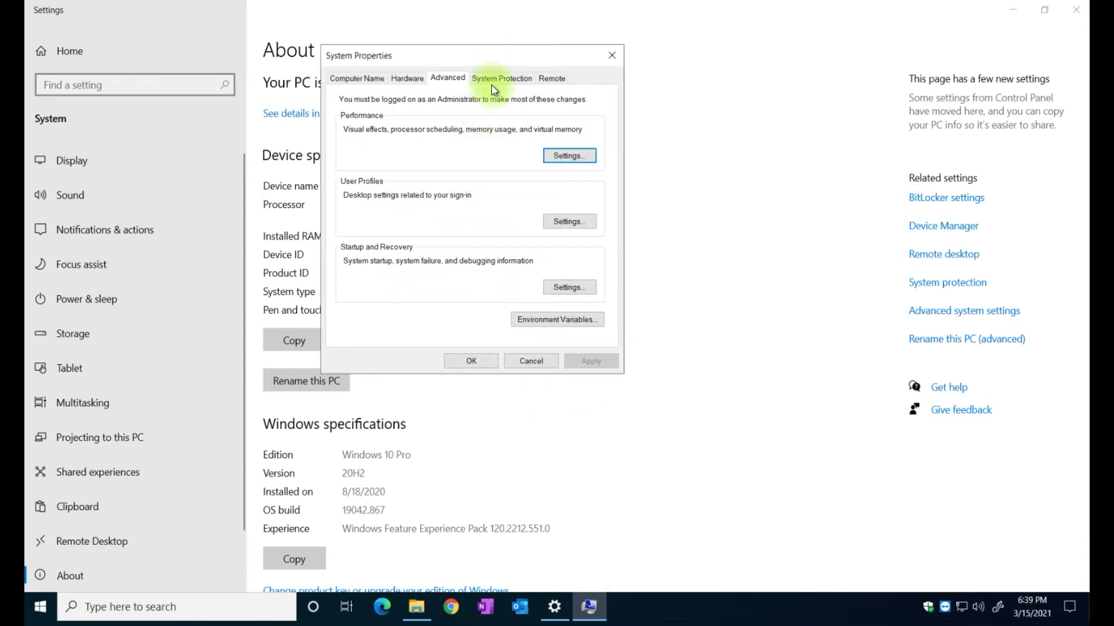
click(493, 80)
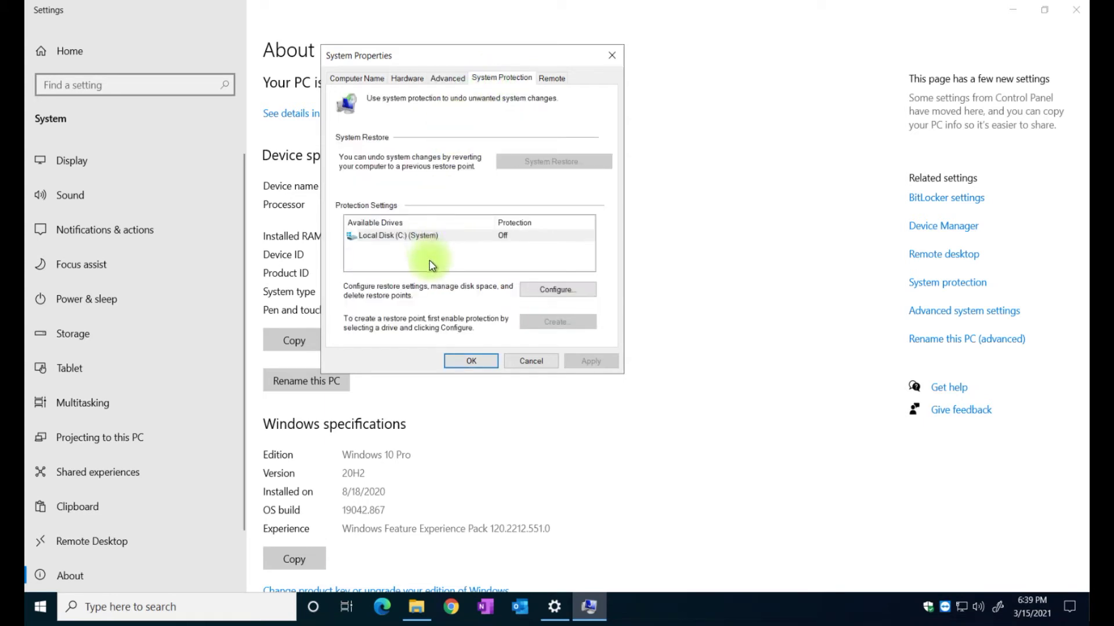
click(400, 241)
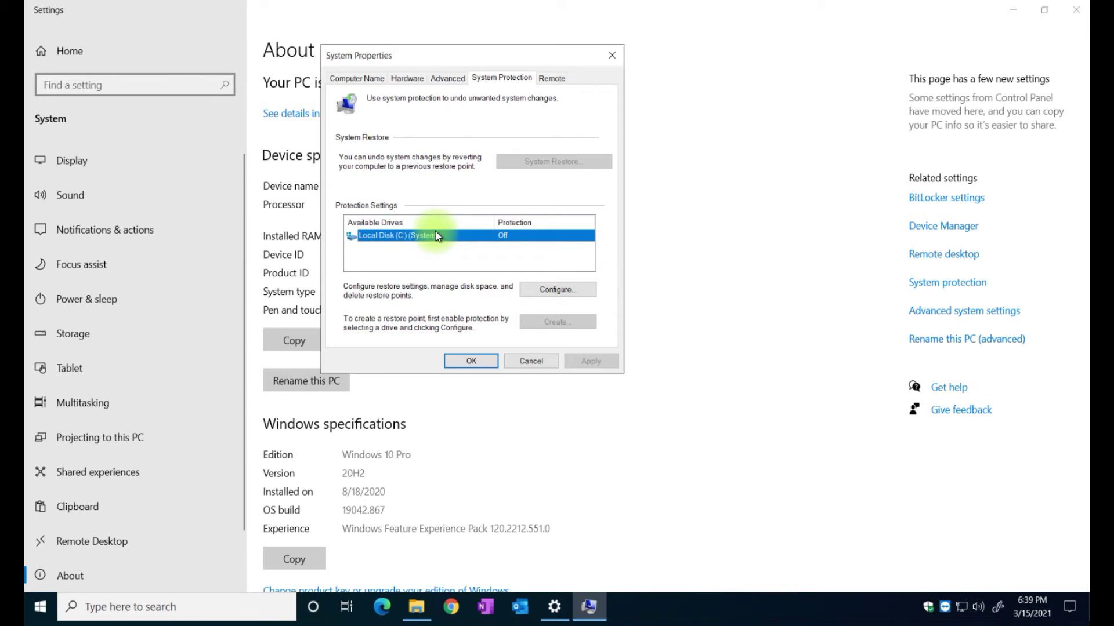
click(423, 248)
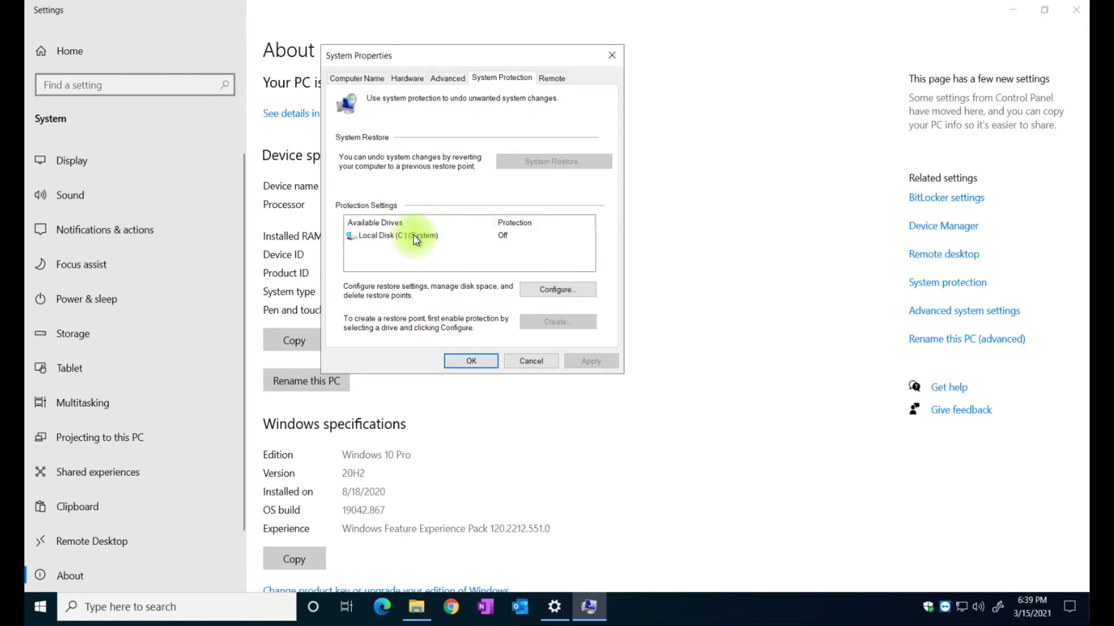
click(413, 237)
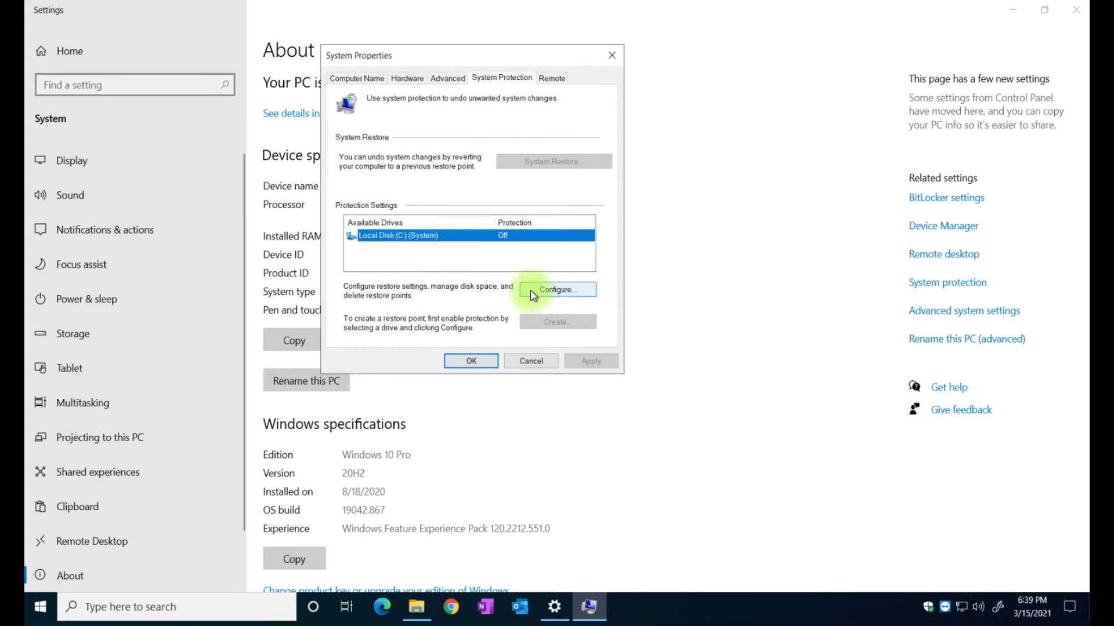
click(554, 290)
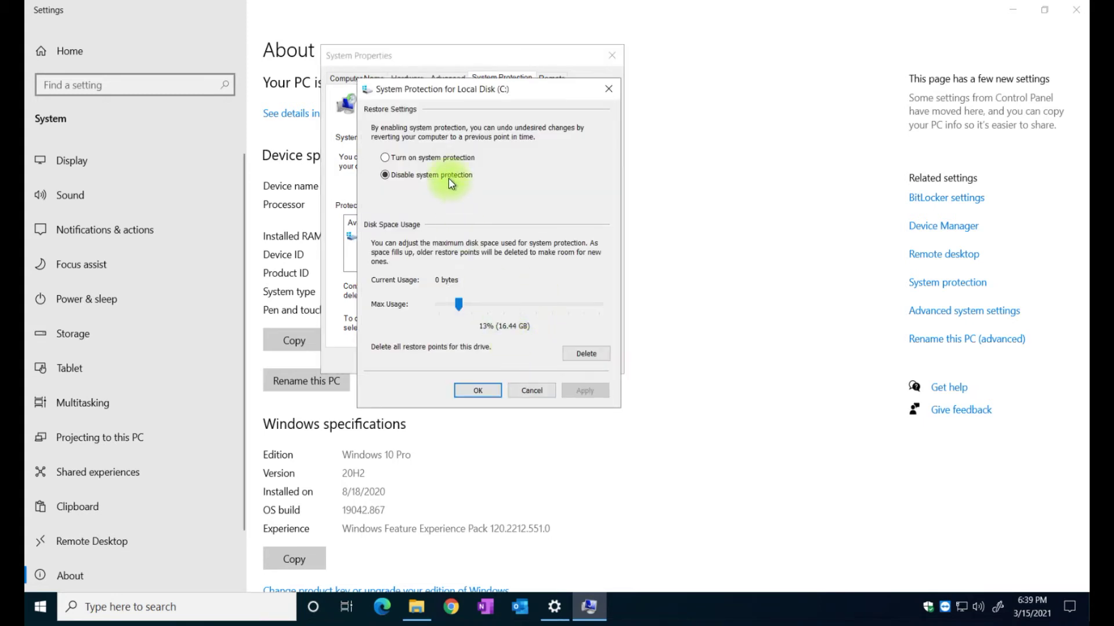
- Turn on protection for drive C with Max Usage at 19% (24.02 GB) and apply
click(441, 159)
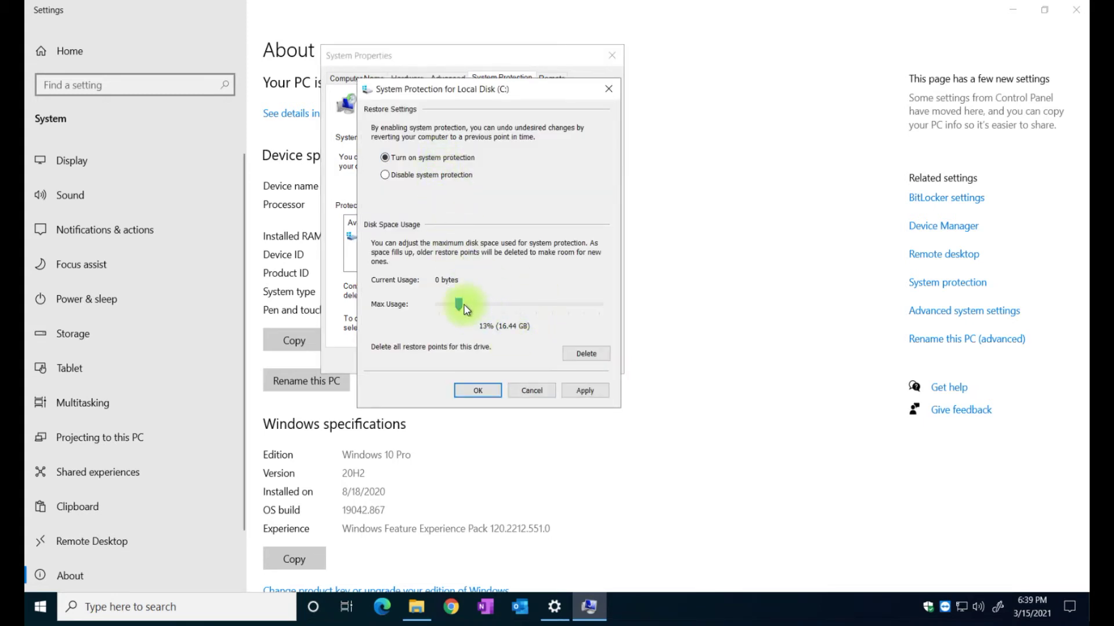
drag(458, 304, 469, 312)
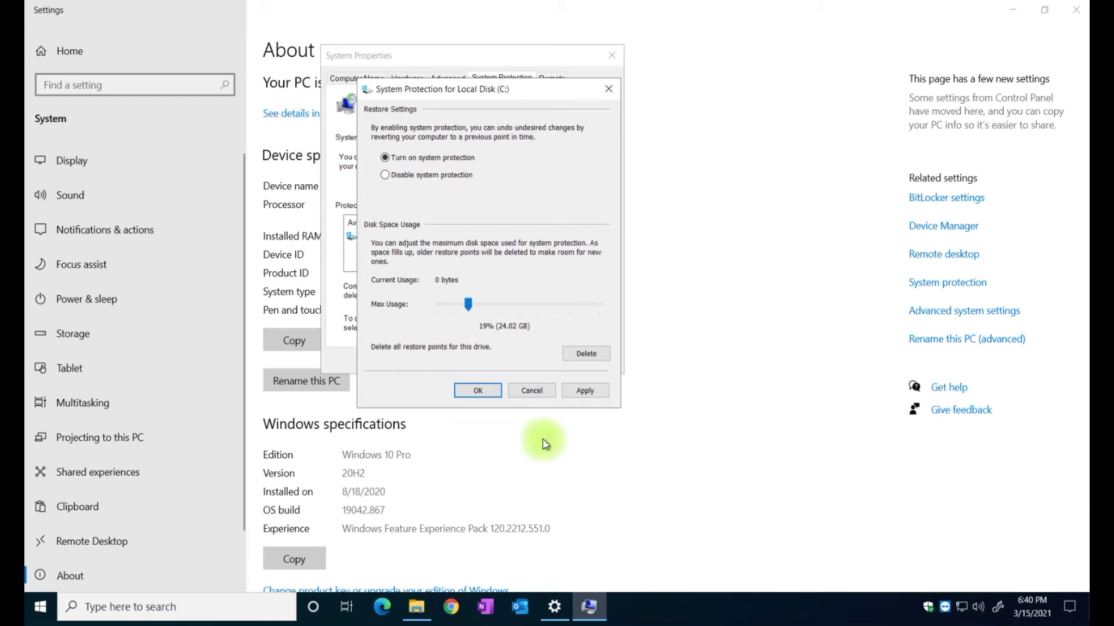
click(584, 391)
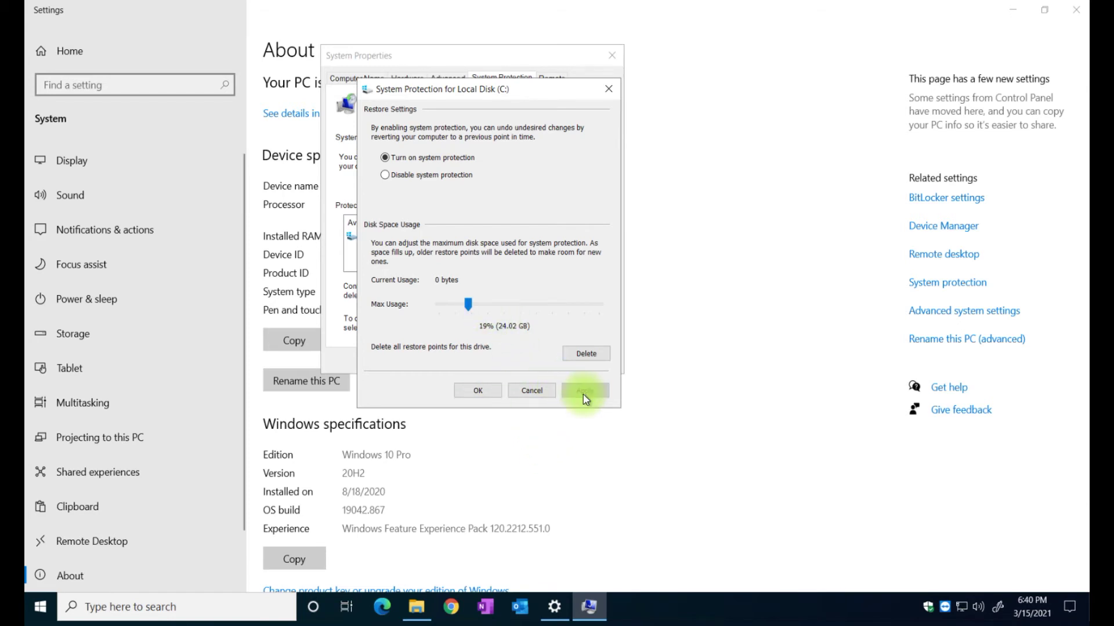
click(480, 391)
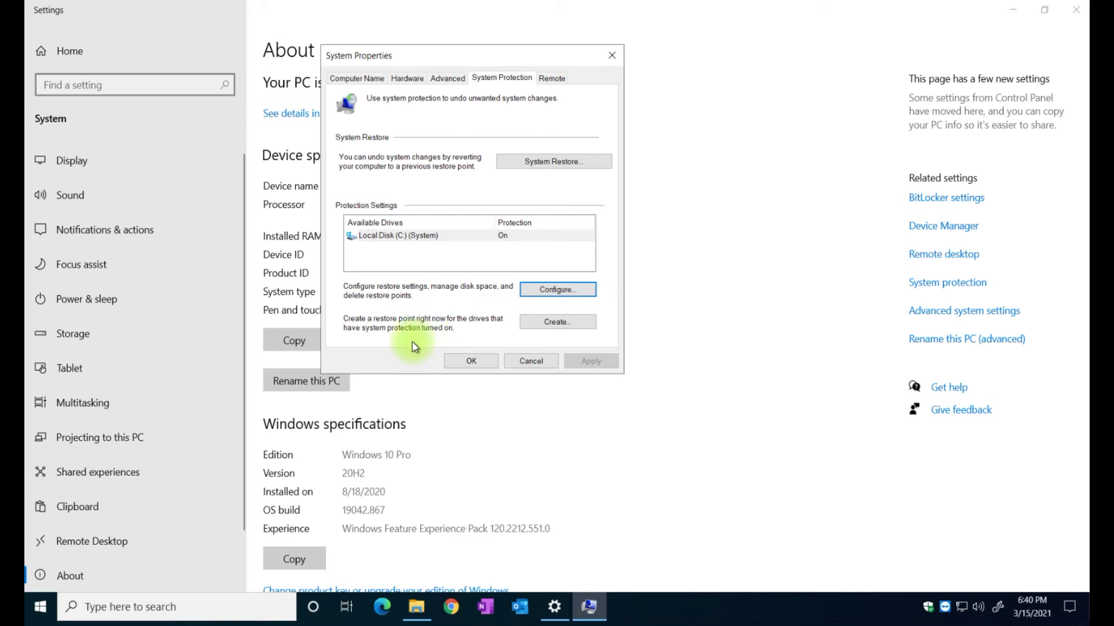
- Create a restore point described '15 March 2021' and dismiss the success message
click(571, 330)
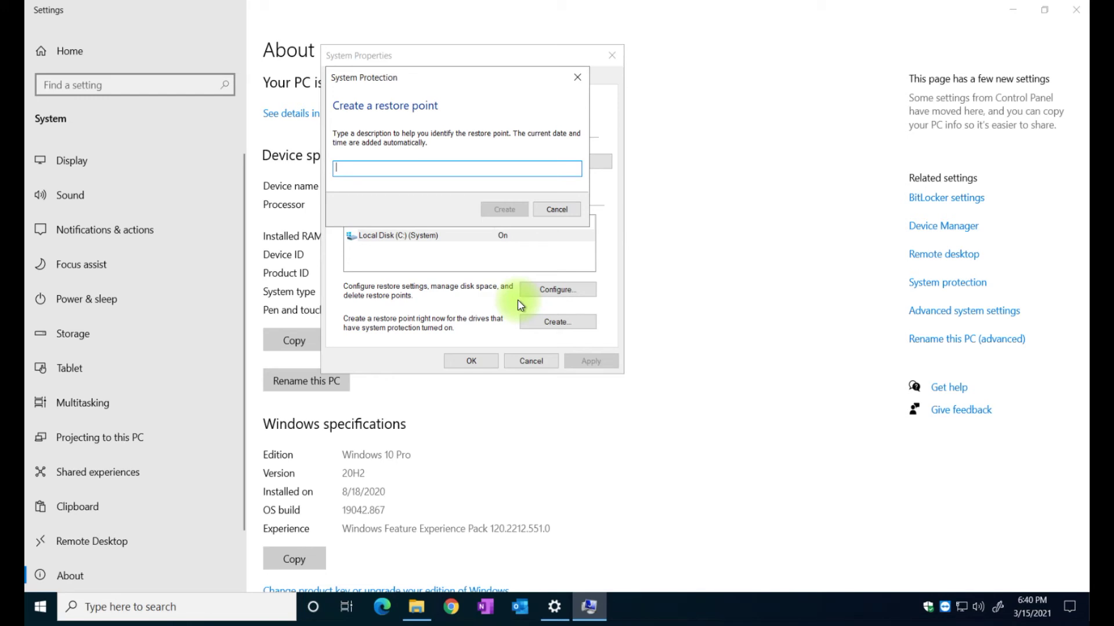
text(15 MArch)
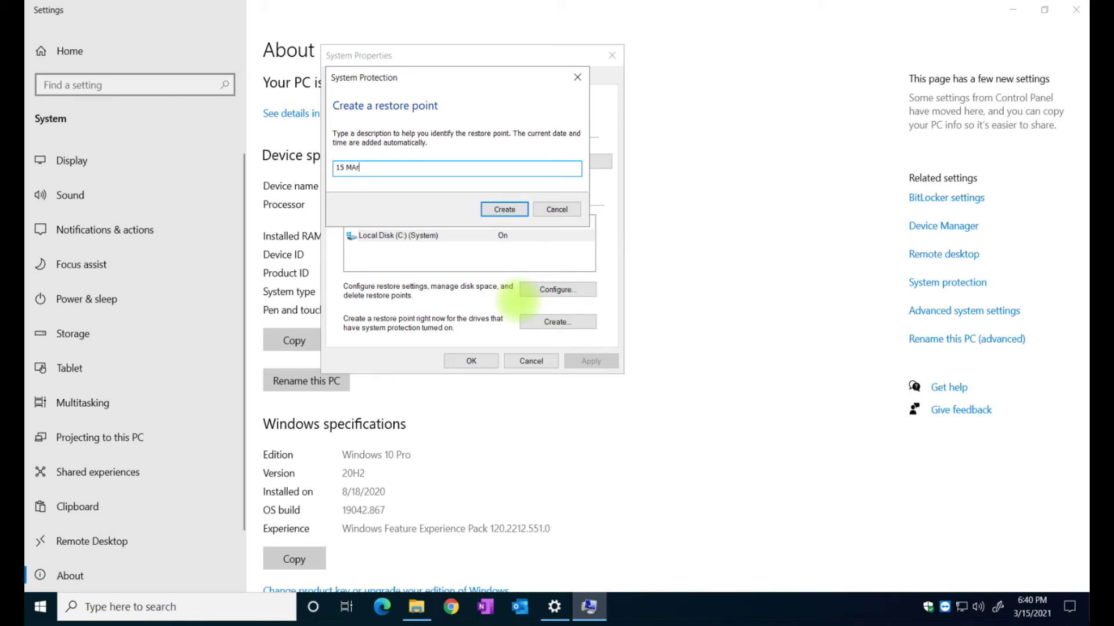
key(BackSpace)
key(BackSpace)
key(BackSpace)
text(rch 2021)
click(504, 210)
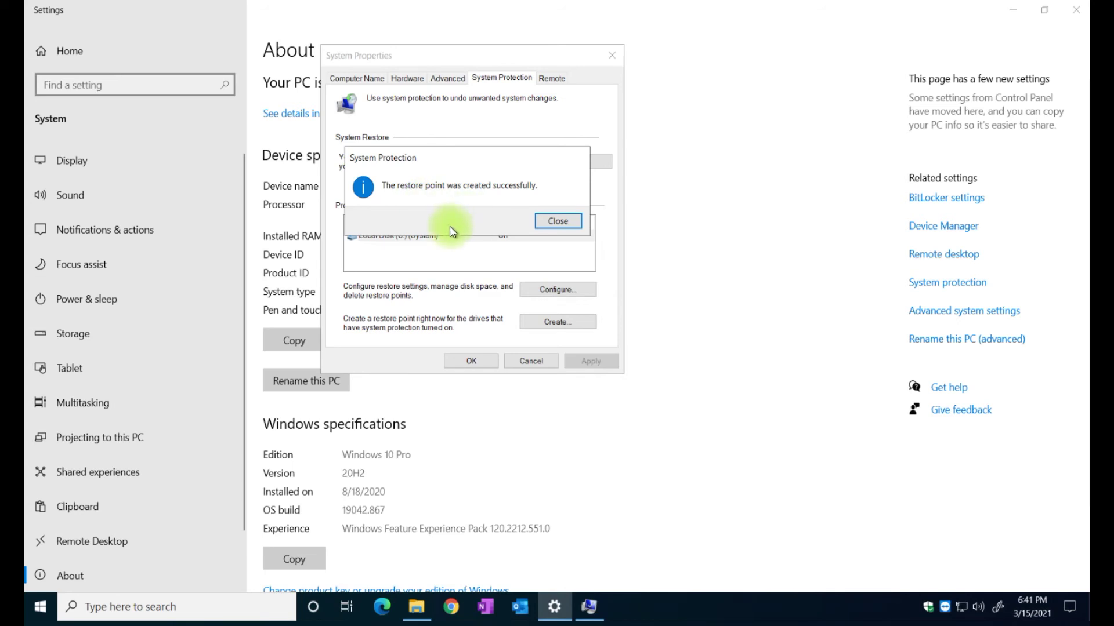
click(555, 223)
- Close System Properties, the Settings window and the This PC window
click(472, 363)
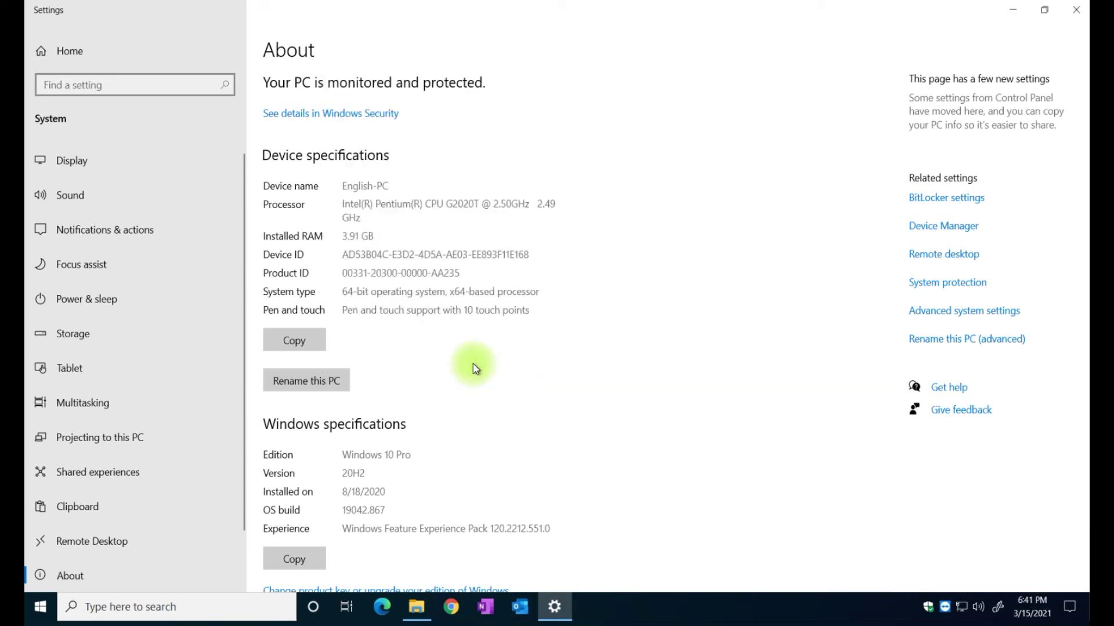
click(1076, 10)
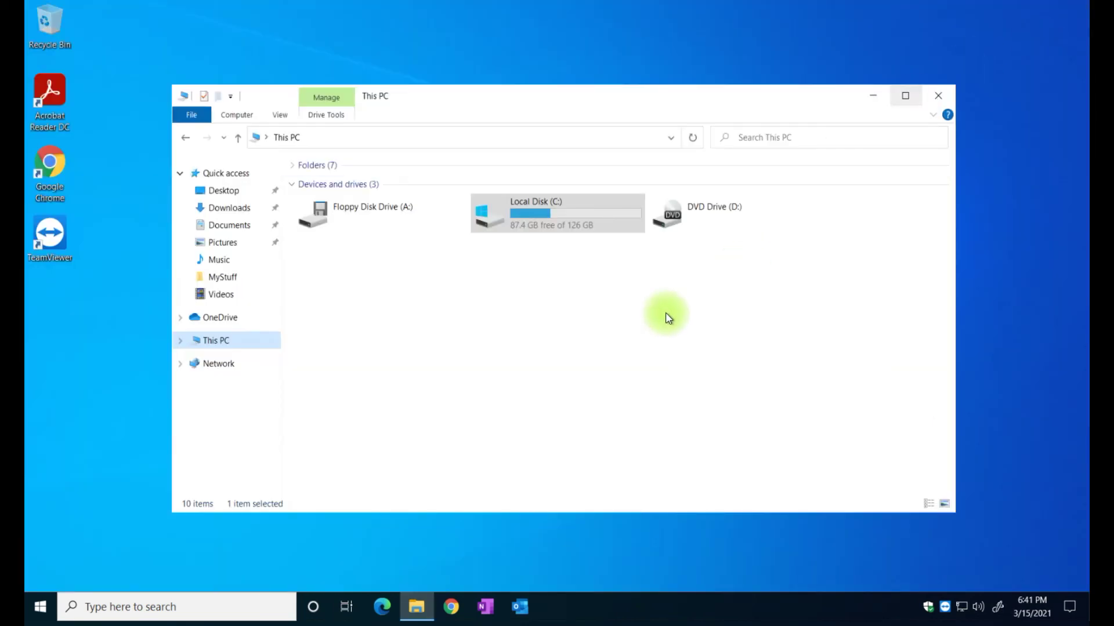
click(614, 341)
click(945, 98)
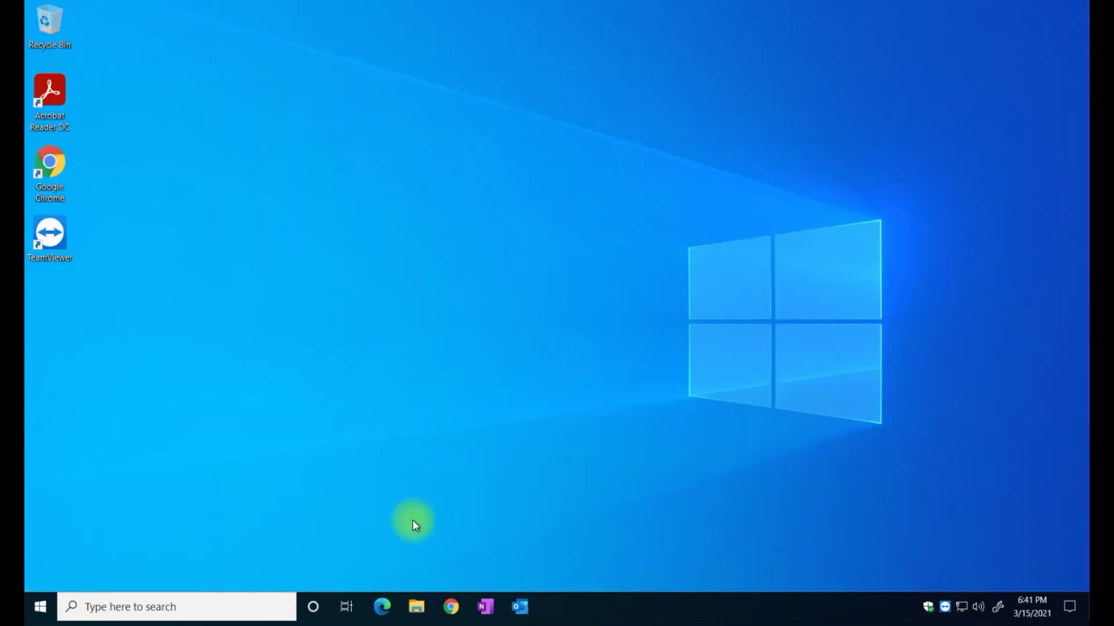
- Show Local Disk (C:) Previous Versions, listing the 3/15/2021 6:41 PM restore point
click(417, 603)
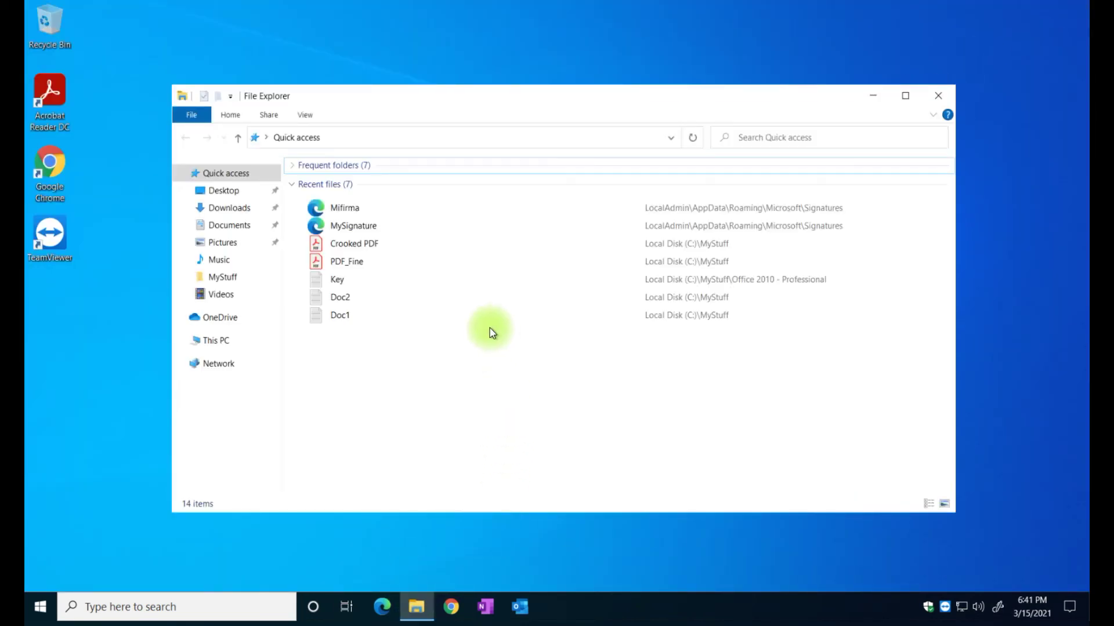
click(229, 345)
right_click(530, 215)
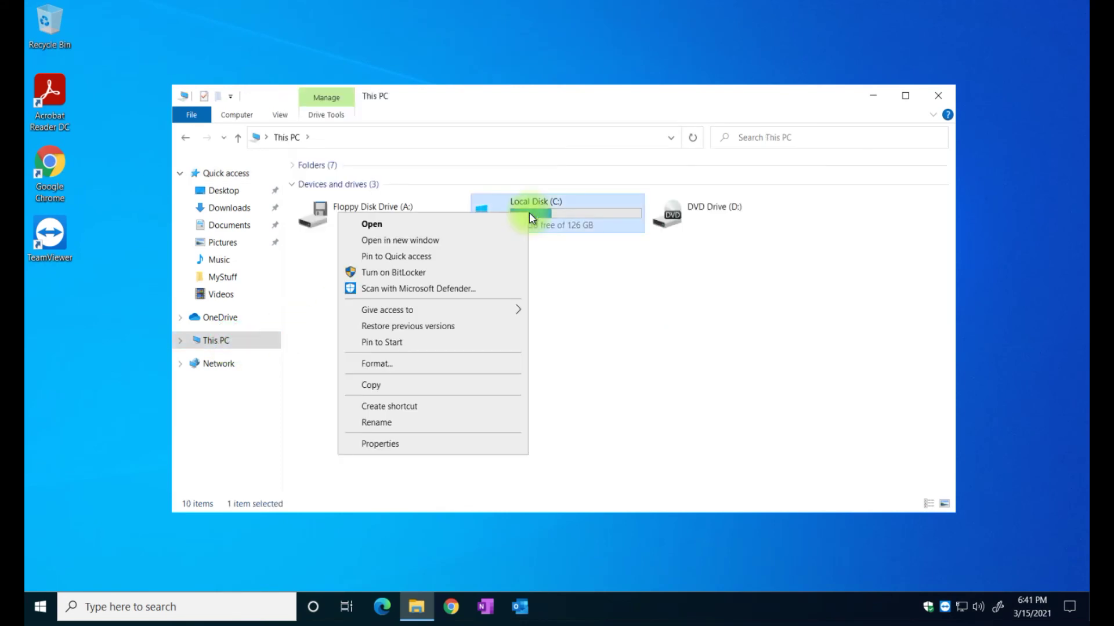
click(398, 447)
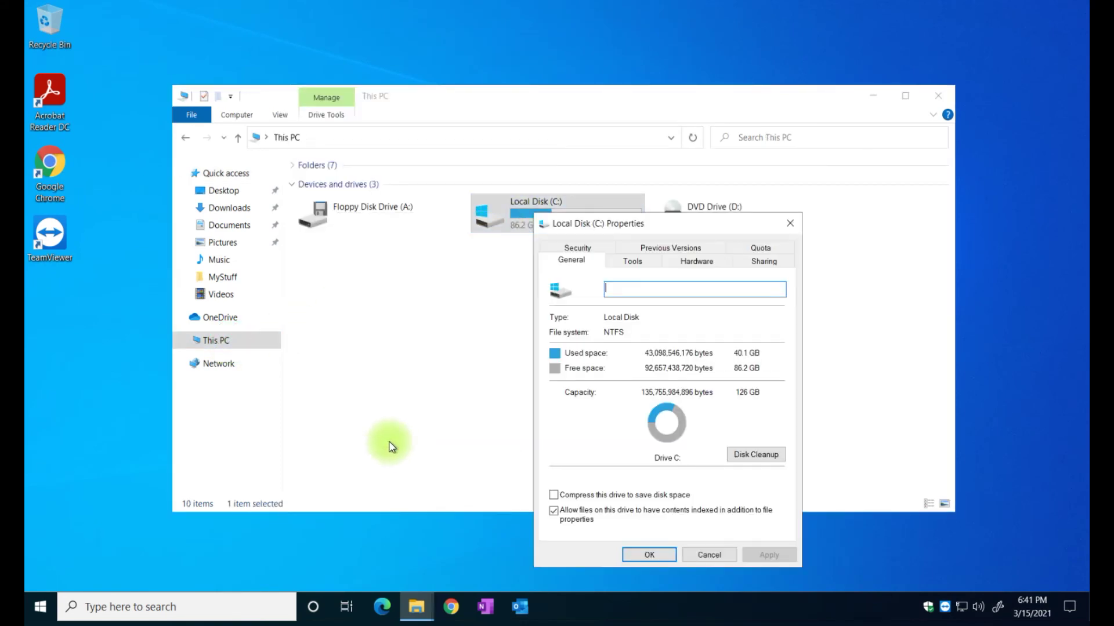
click(683, 248)
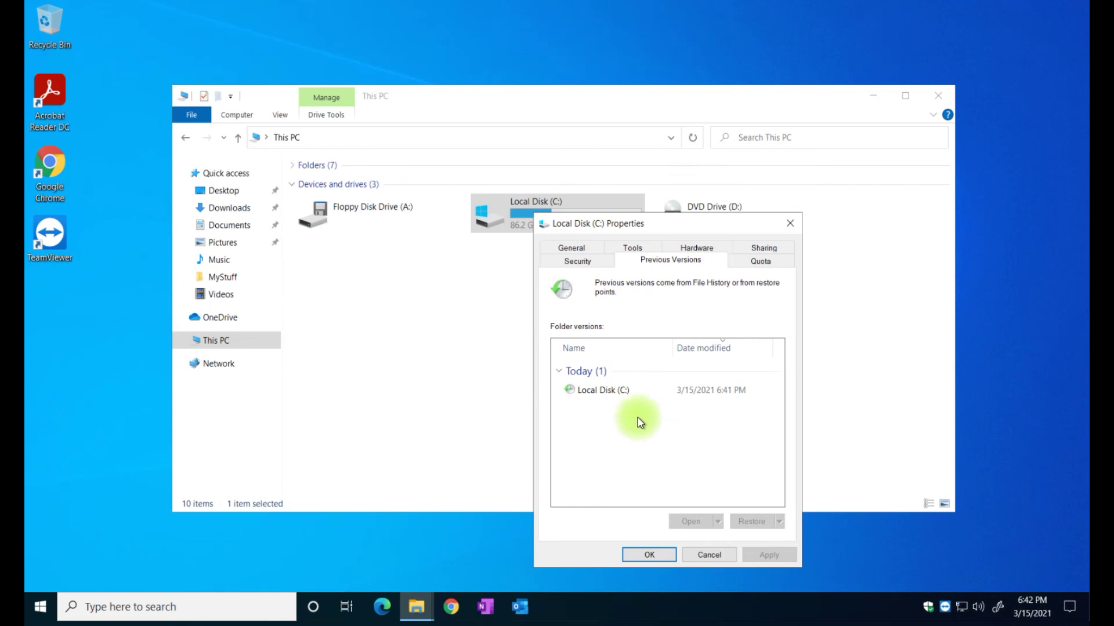
- Browse drive C's 6:41 PM snapshot with its seven folders, then close it
double_click(619, 394)
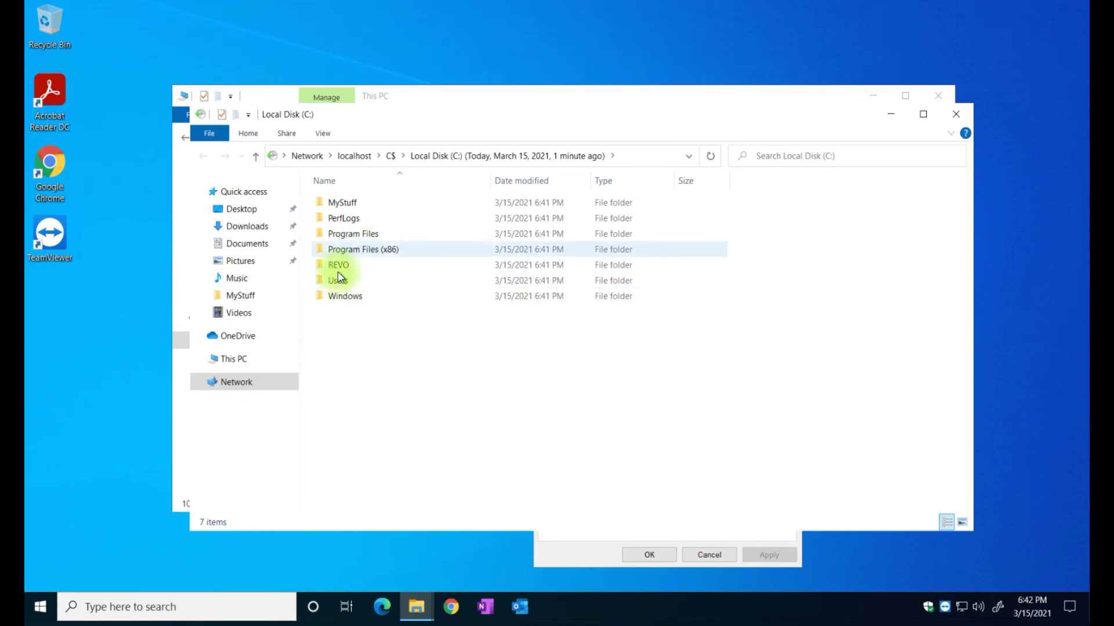
click(957, 117)
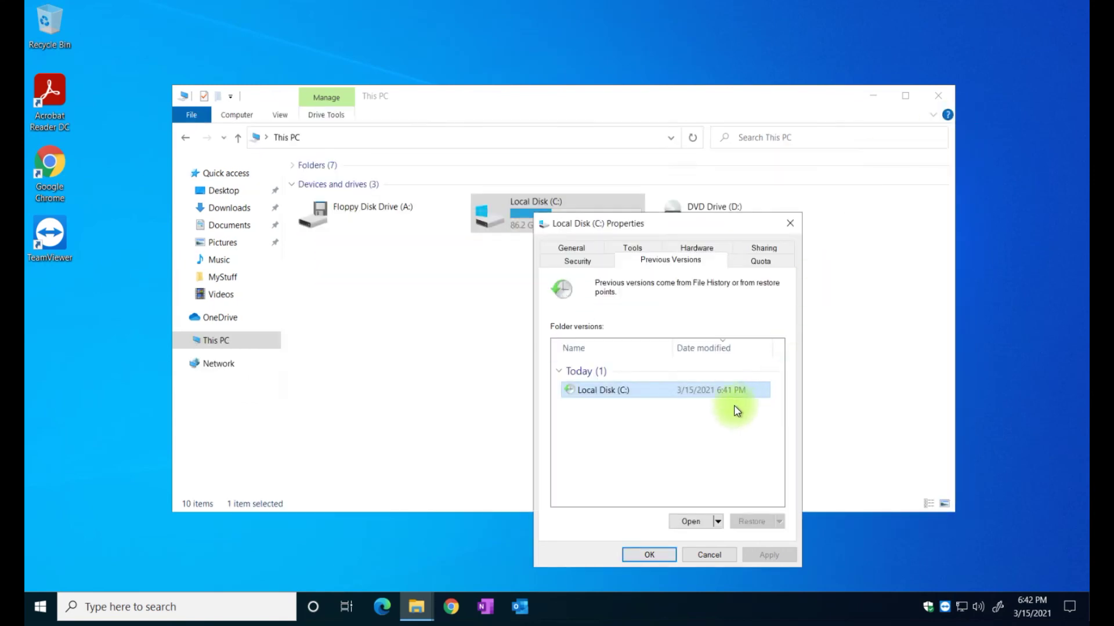